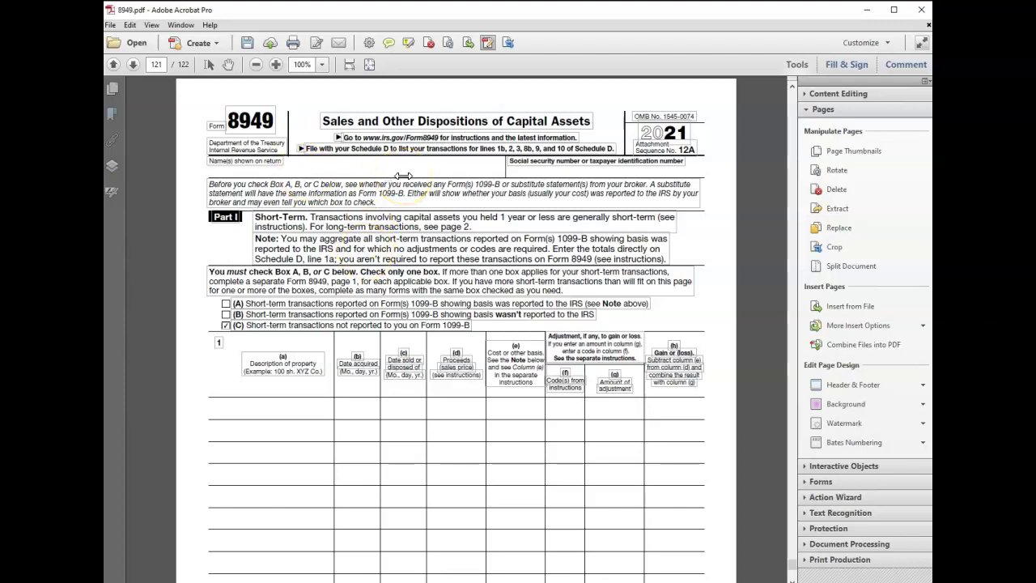
- Deselect the column divider and scroll down to the name and SSN row on page 122
click(486, 414)
scroll(488, 414, down, 5)
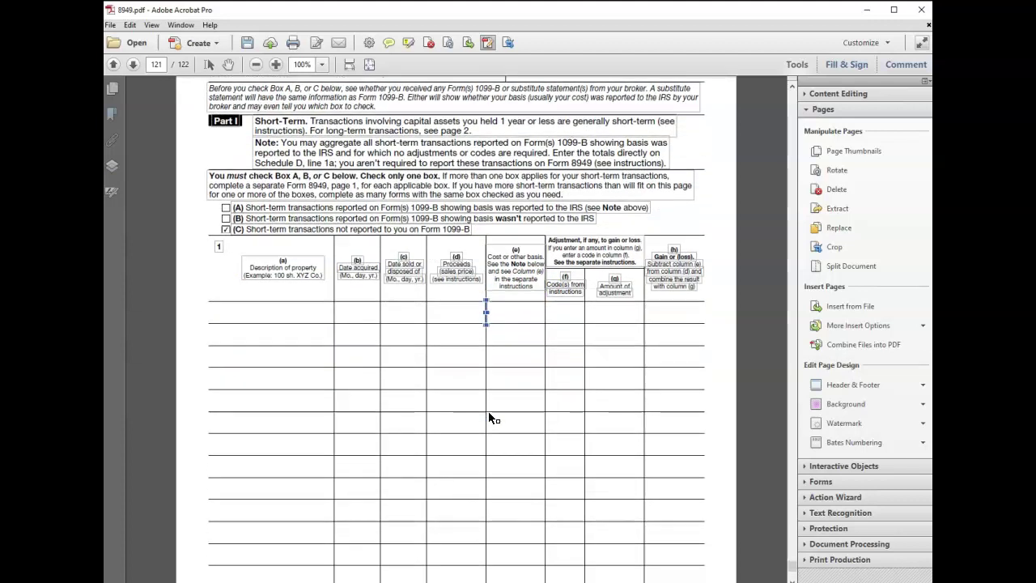
click(489, 418)
scroll(489, 419, down, 1)
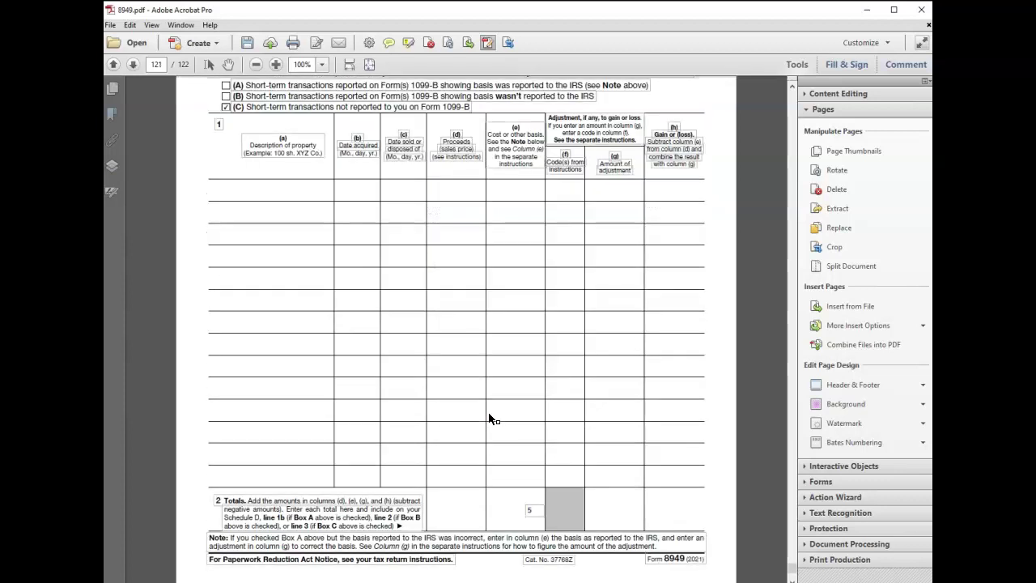
scroll(489, 418, down, 1)
click(312, 115)
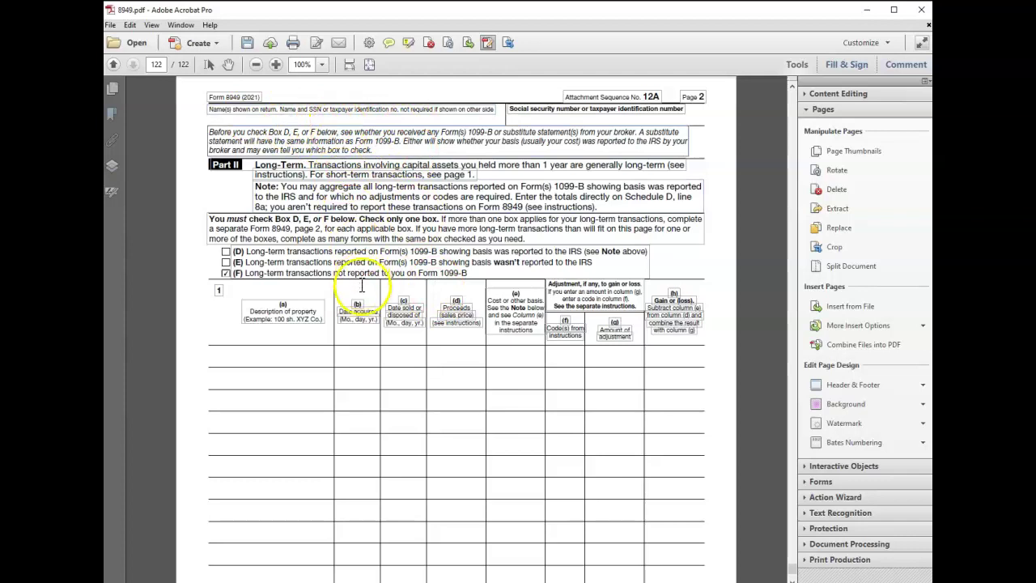
- Scroll back up to page 121
scroll(474, 364, up, 2)
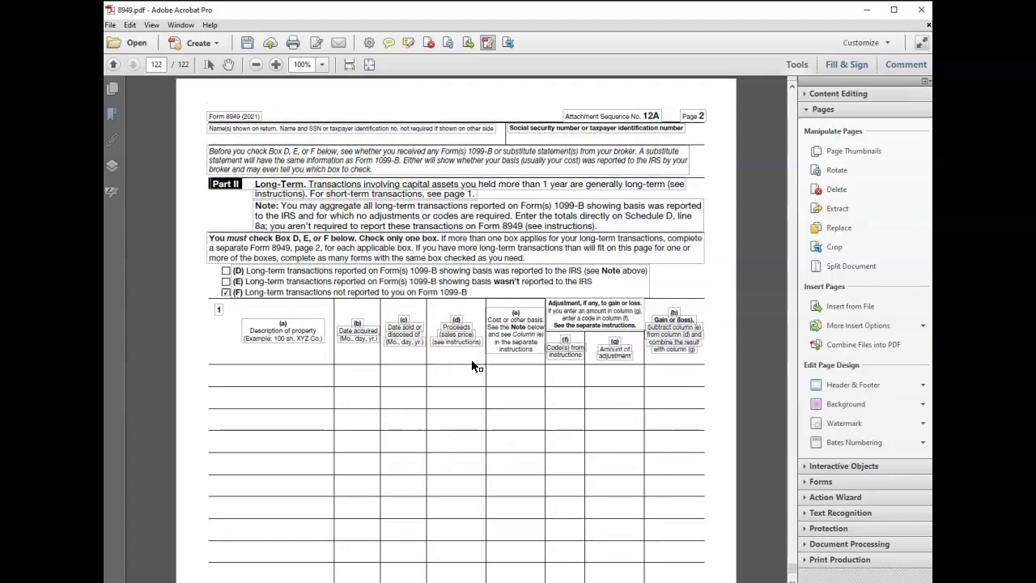
scroll(475, 366, up, 1)
scroll(474, 366, up, 1)
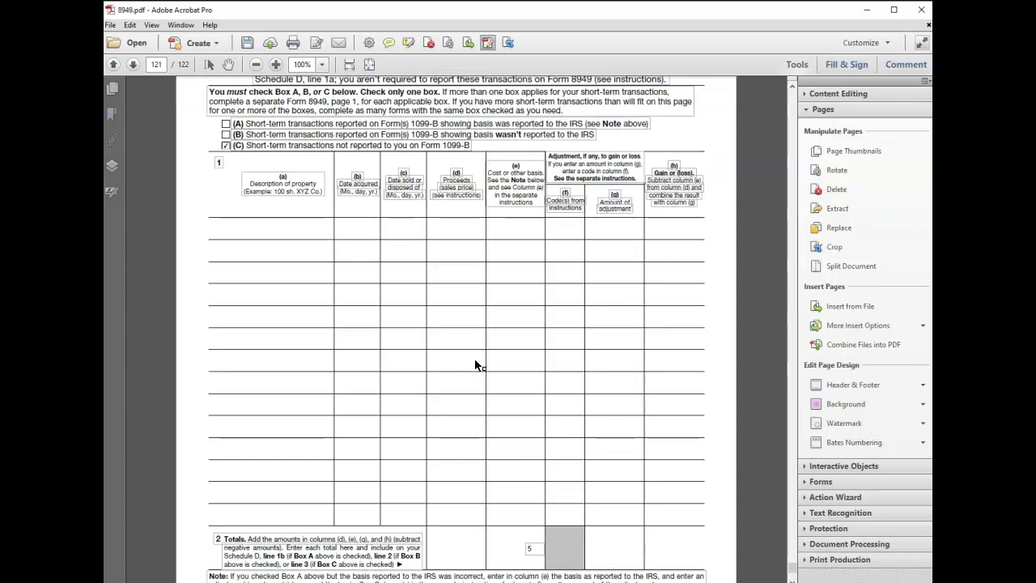
scroll(475, 365, up, 3)
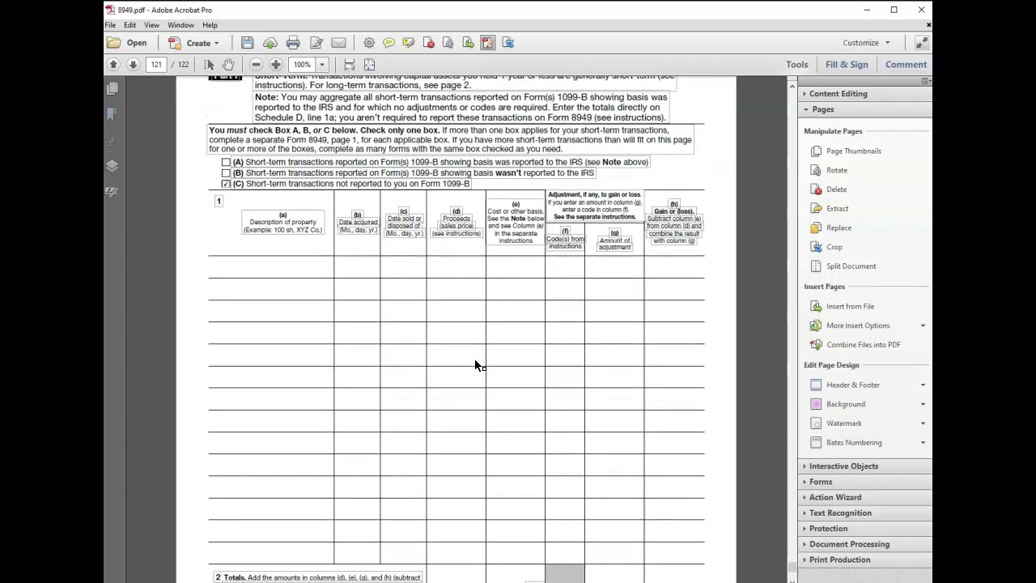
scroll(476, 365, up, 5)
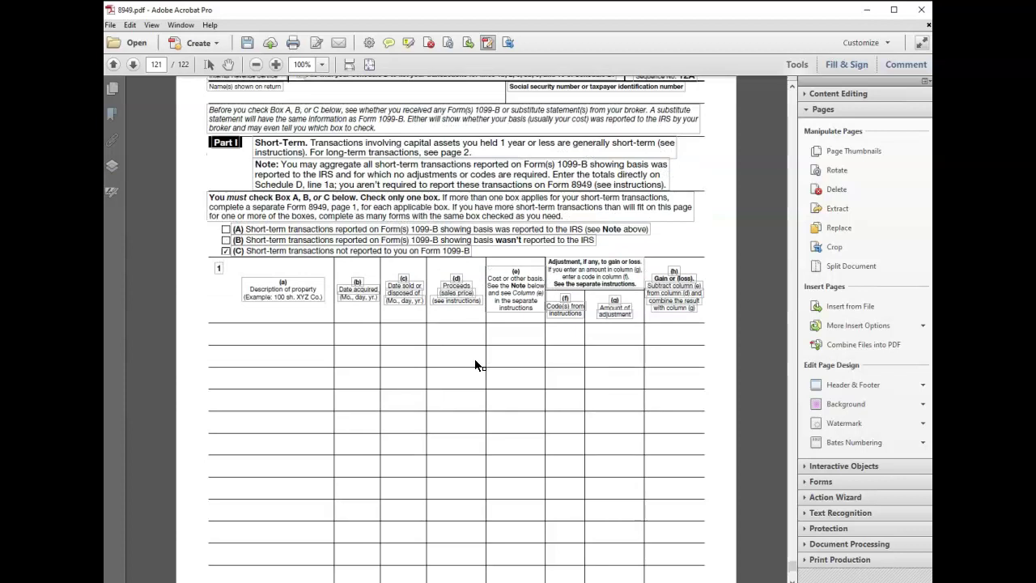
scroll(475, 364, up, 2)
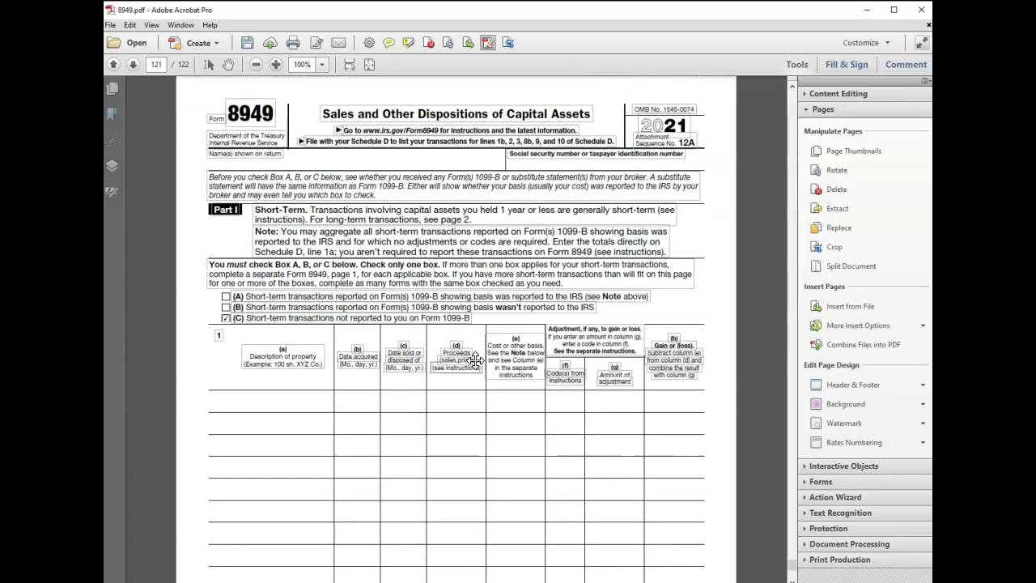
click(480, 353)
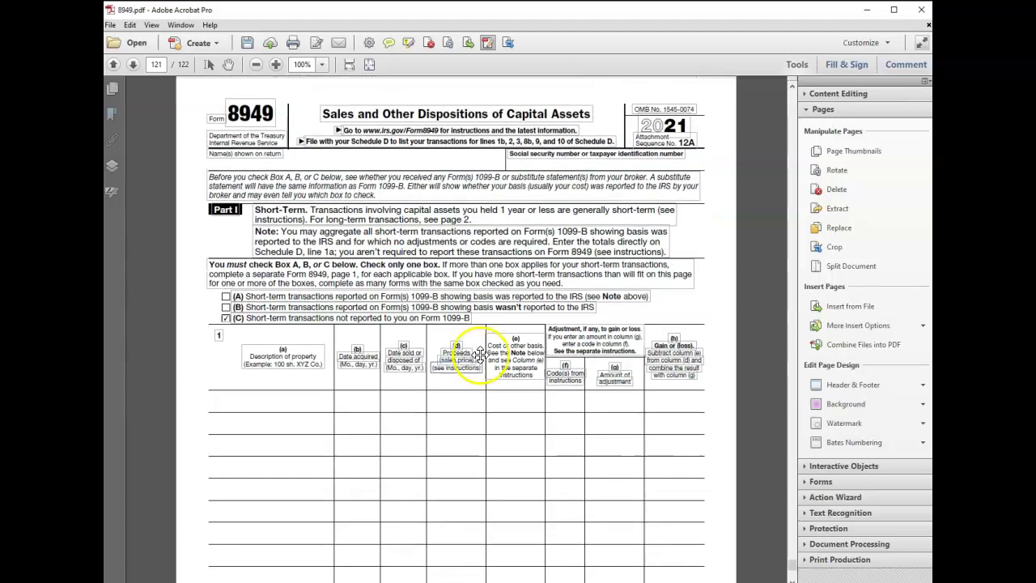
- Start a new header with the name on the left, the taxpayer ID on the right, and size 12 font
click(870, 384)
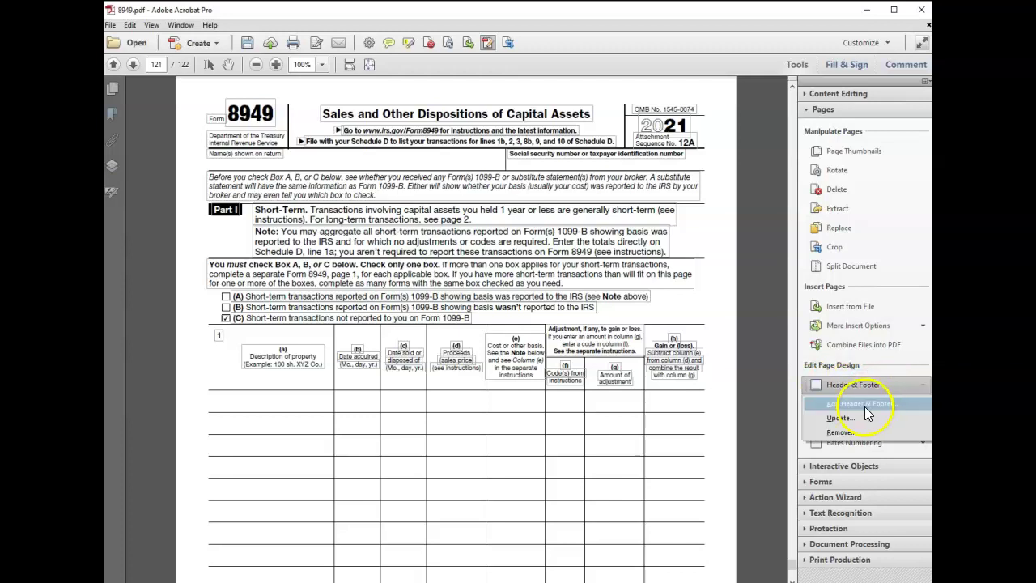
click(866, 405)
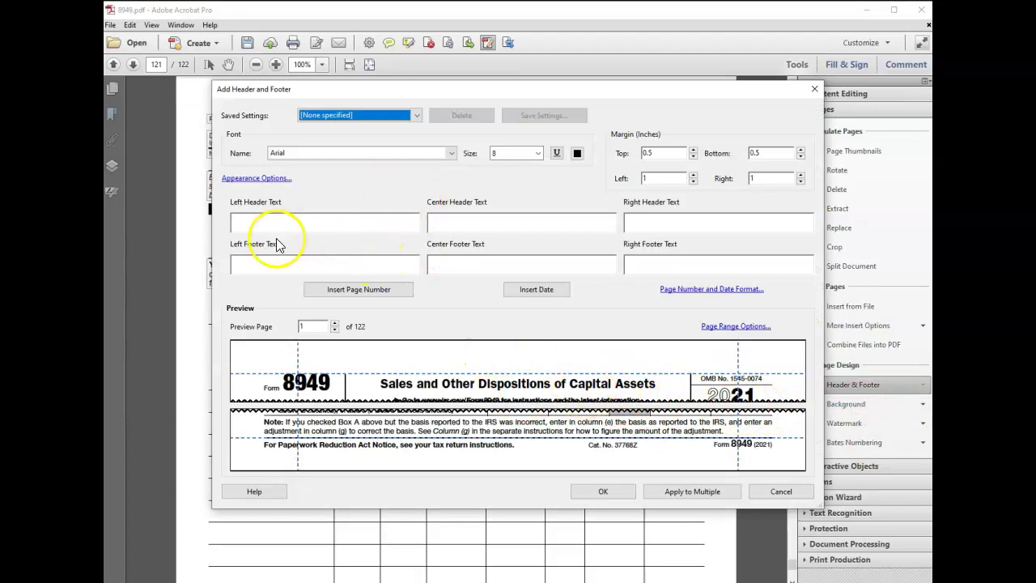
click(257, 224)
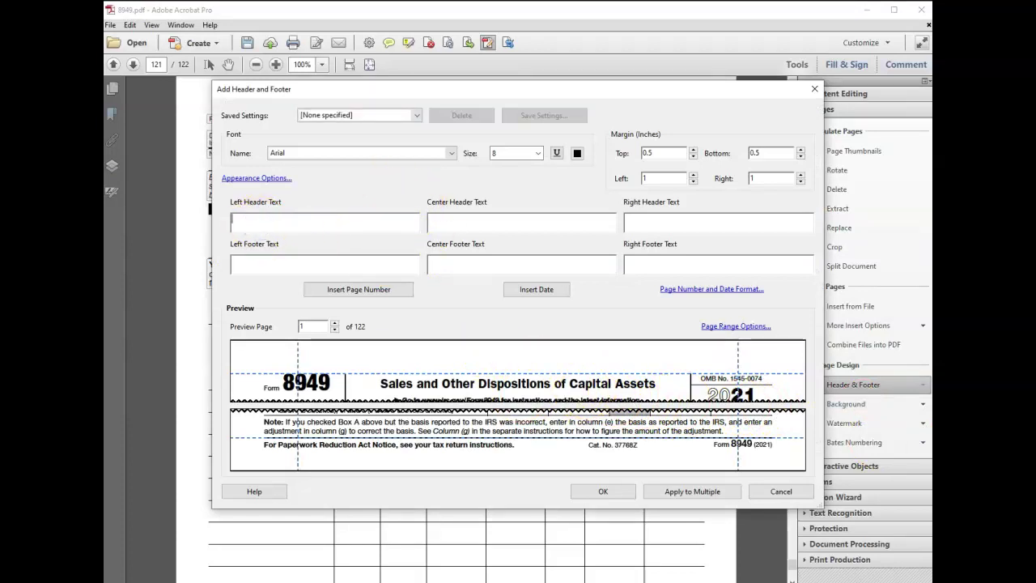
text(Tes)
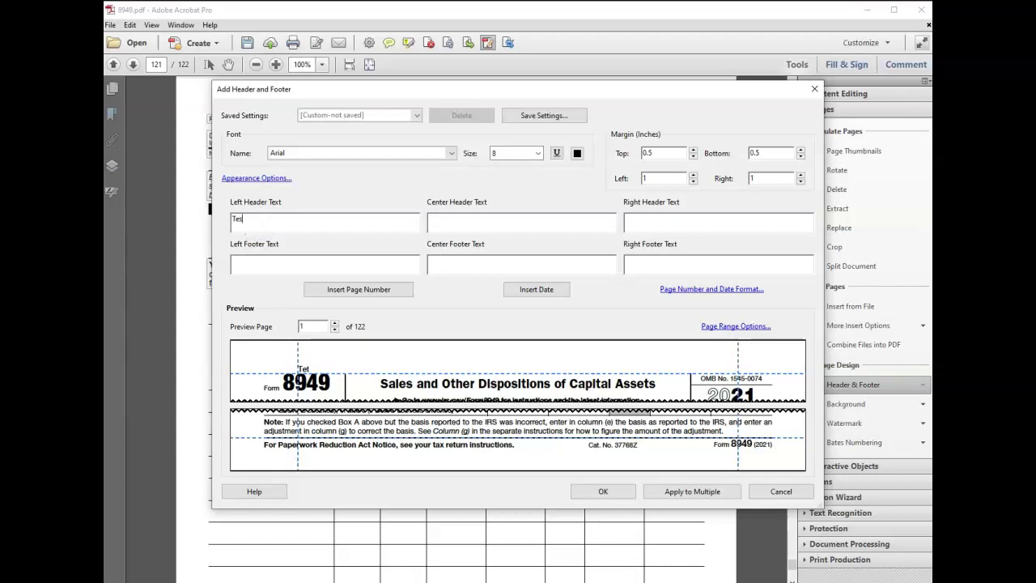
text(t test)
click(650, 224)
text(123456789)
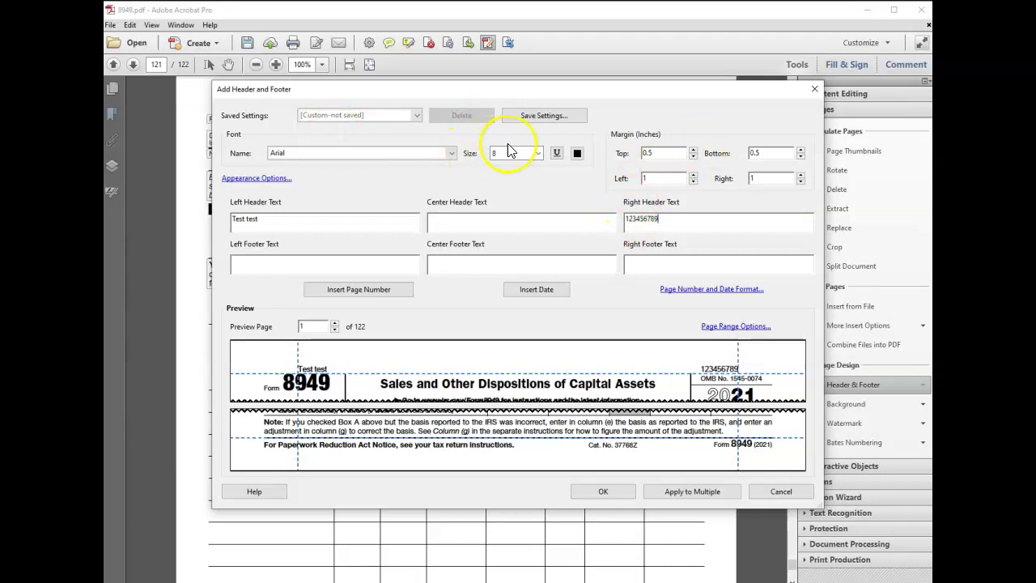
click(537, 153)
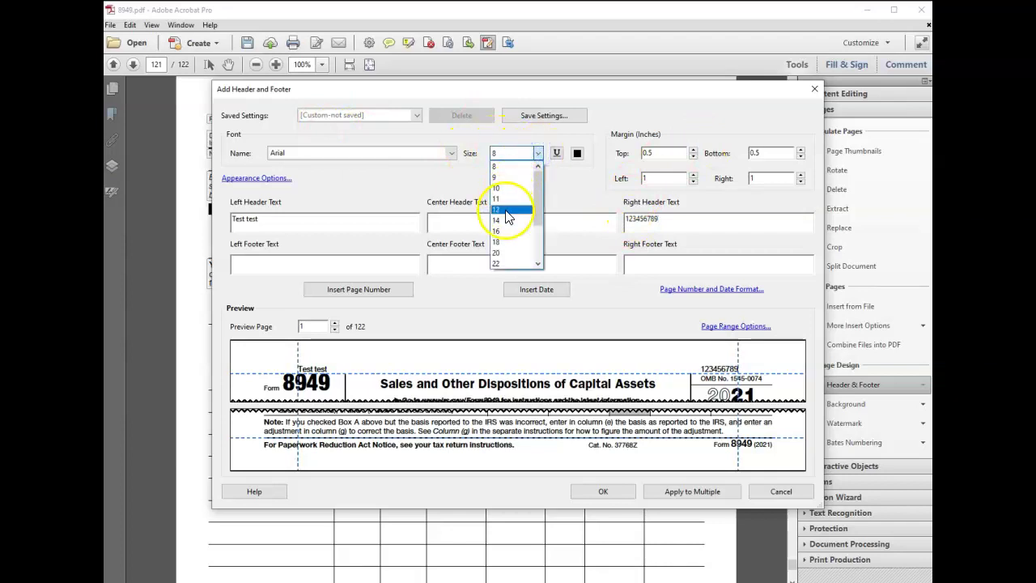
click(505, 209)
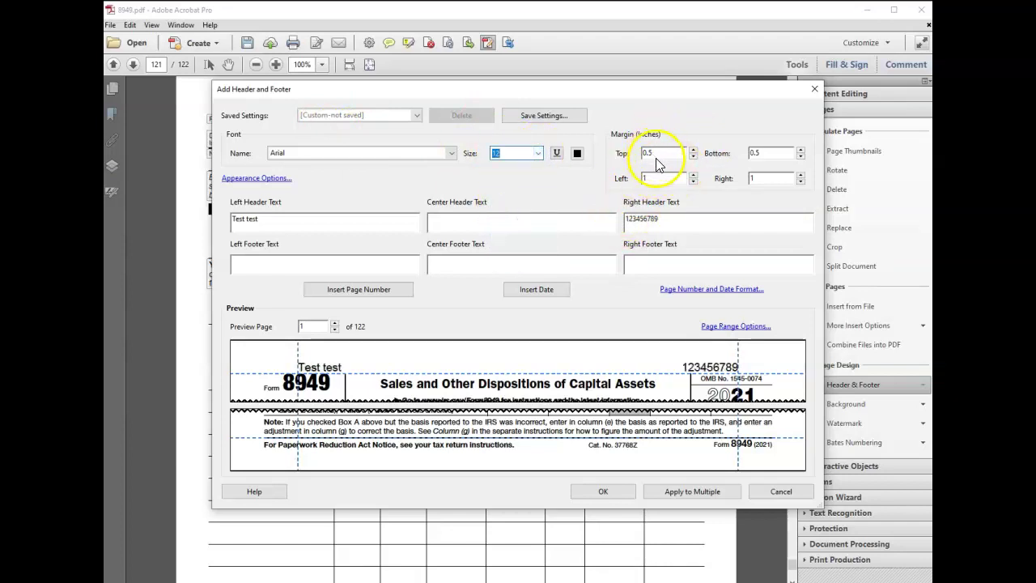
- Set the top margin to 1.5, then cancel the header dialog without applying it
click(643, 153)
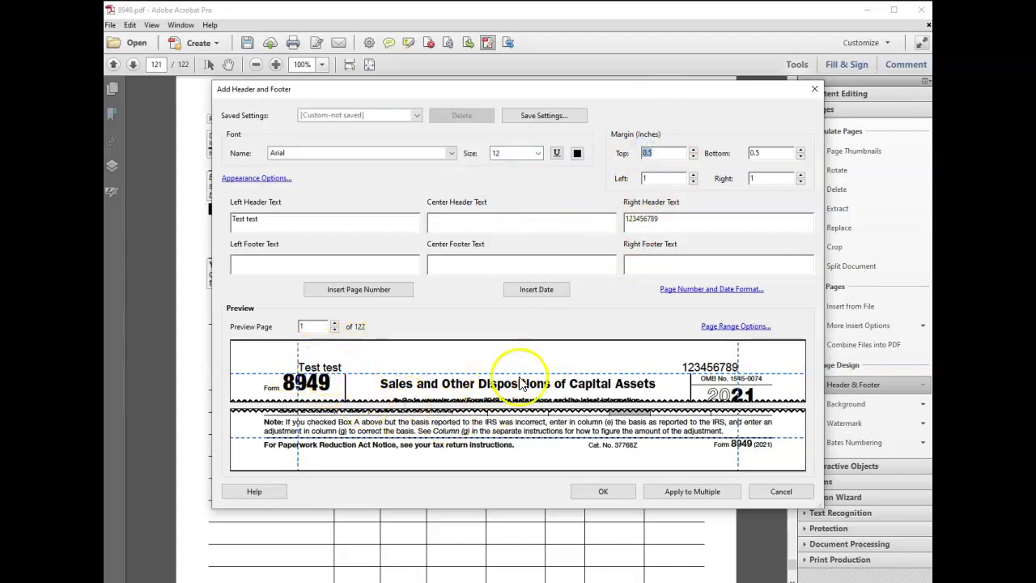
text(1)
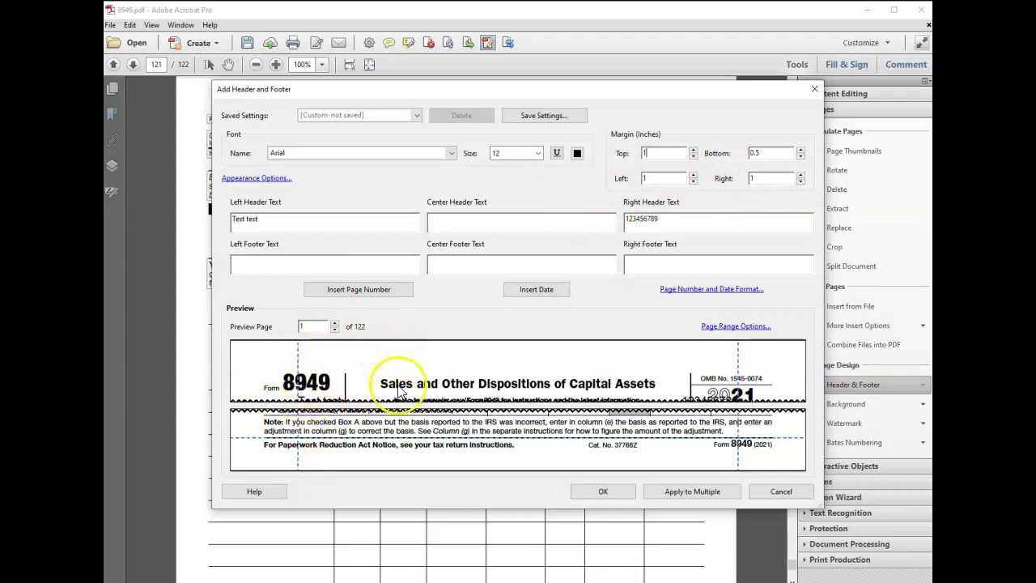
double_click(652, 153)
text(1.5)
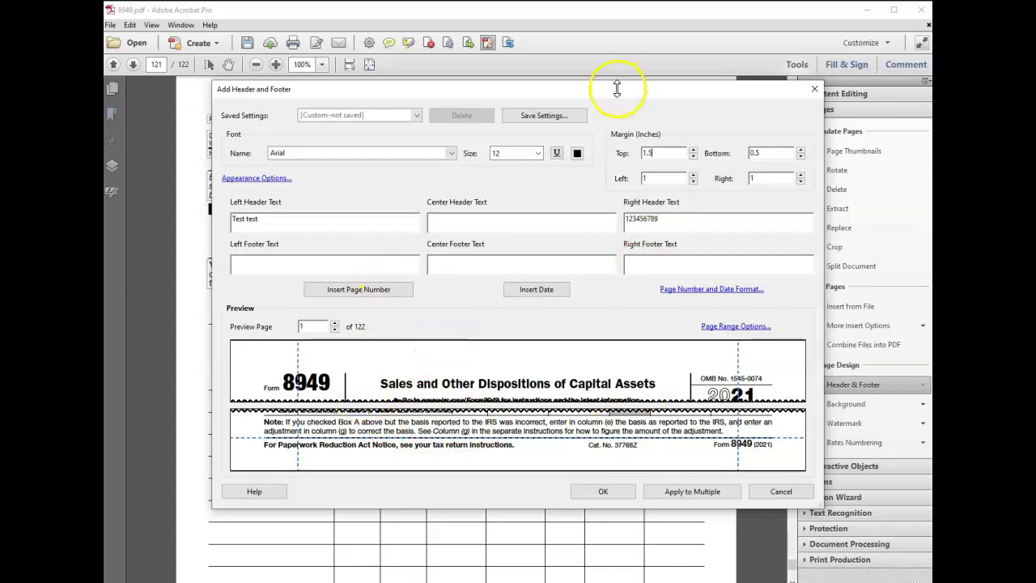
drag(619, 91, 683, 91)
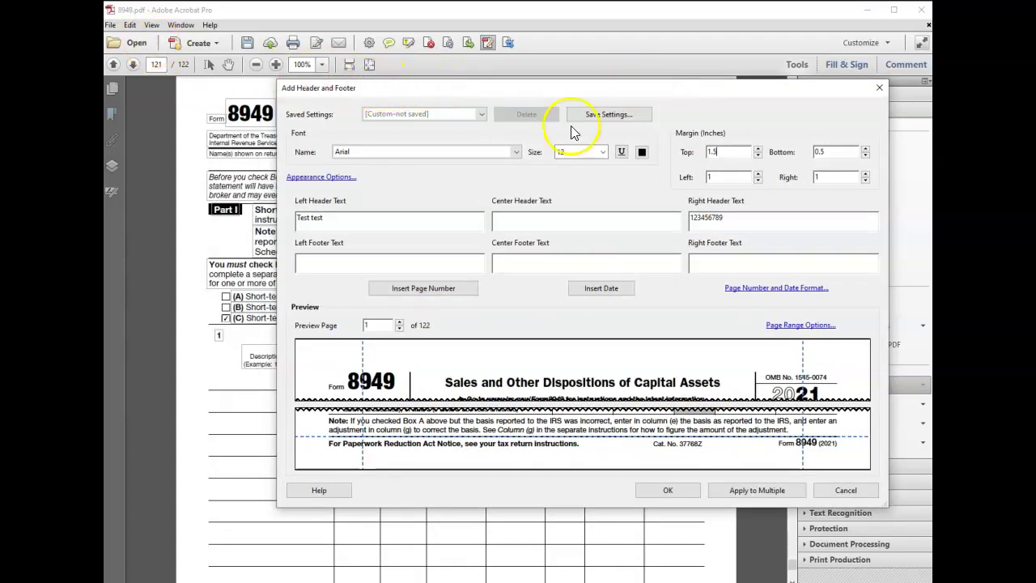
click(846, 490)
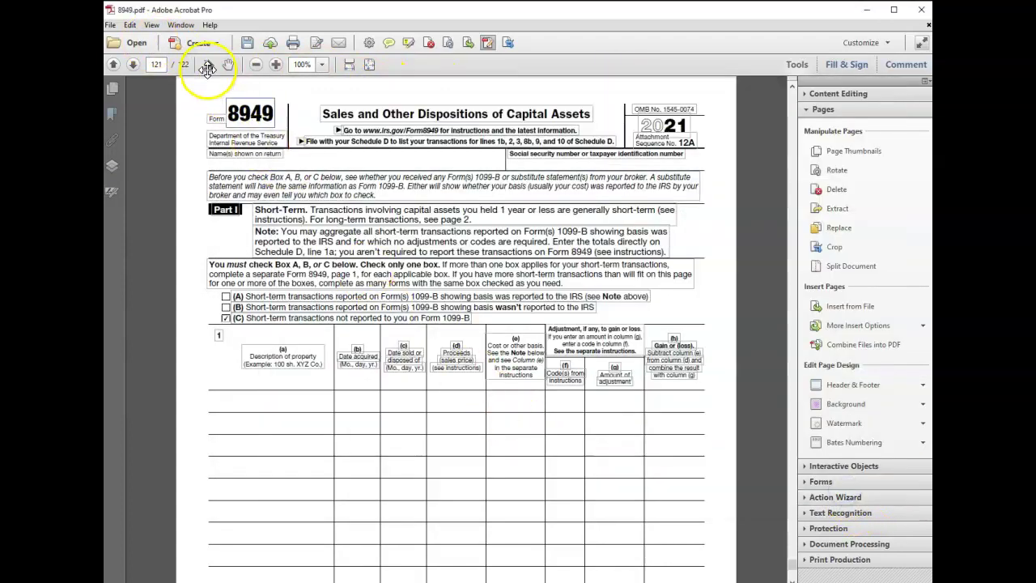
- Open the View menu and close it again without rotating the page
click(153, 25)
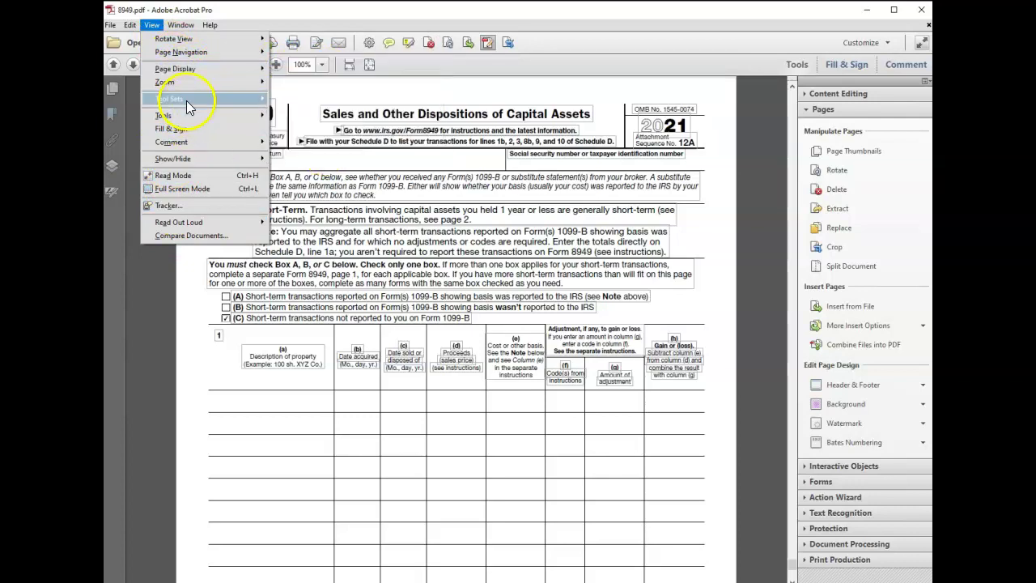
mouse_move(236, 42)
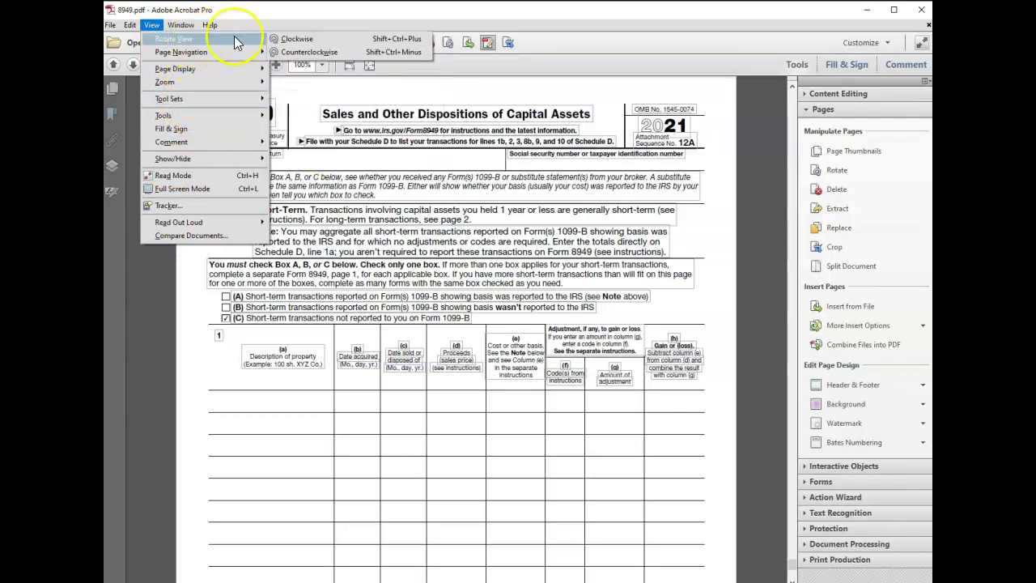
click(323, 10)
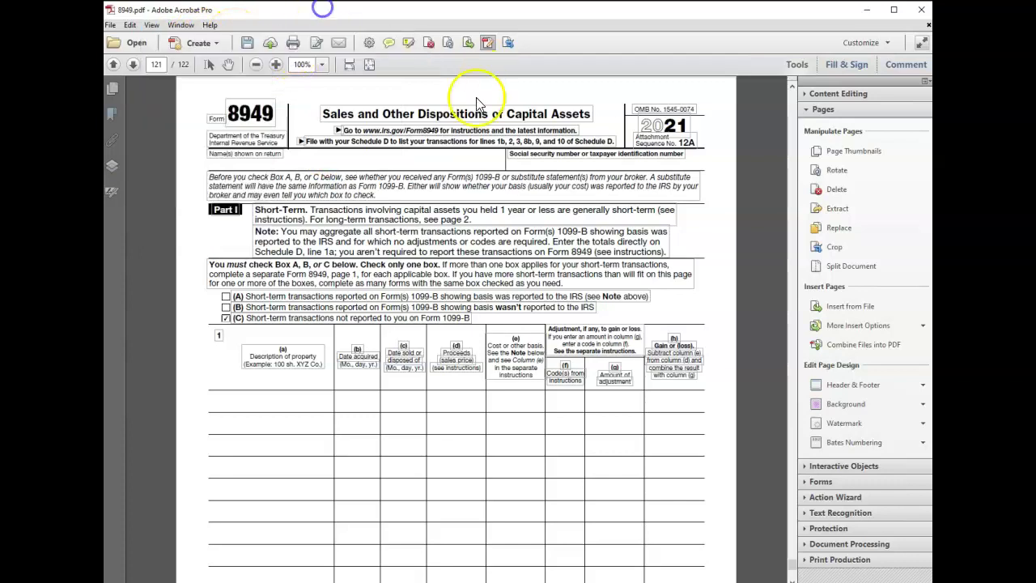
- Restart the header with the name on the left, the taxpayer ID on the right, and a 1.5 top margin
click(848, 385)
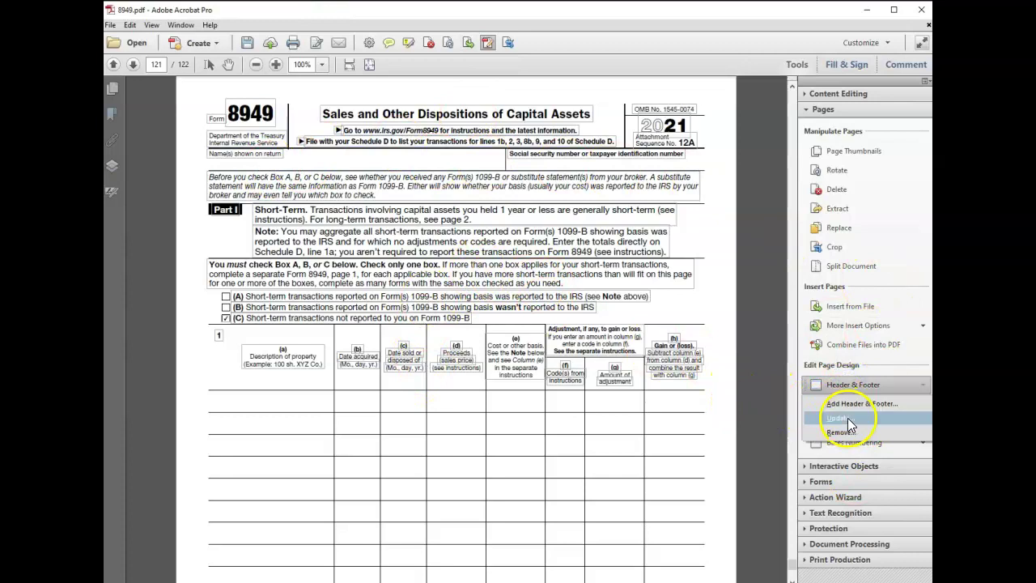
click(855, 404)
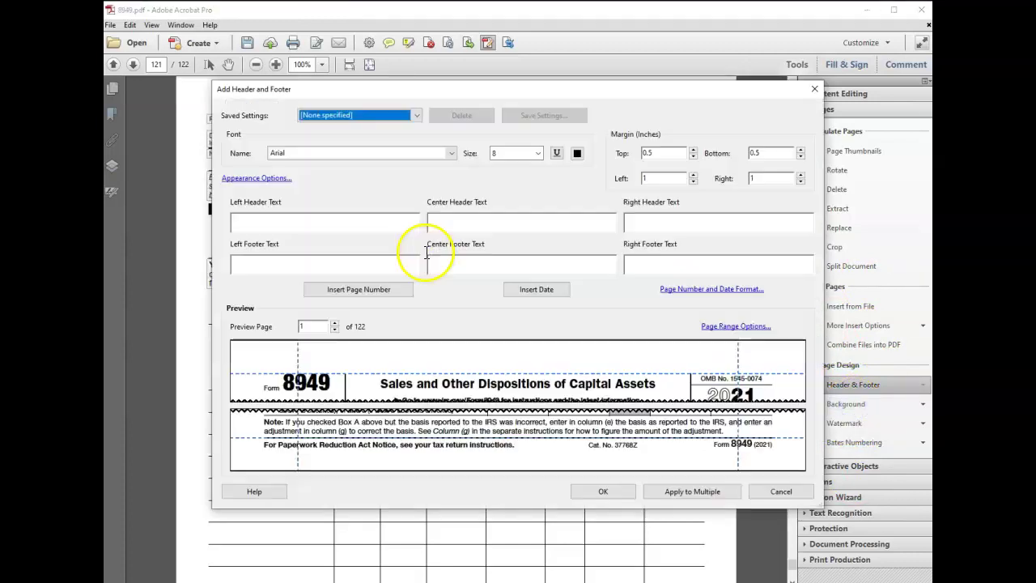
click(294, 225)
text(test test)
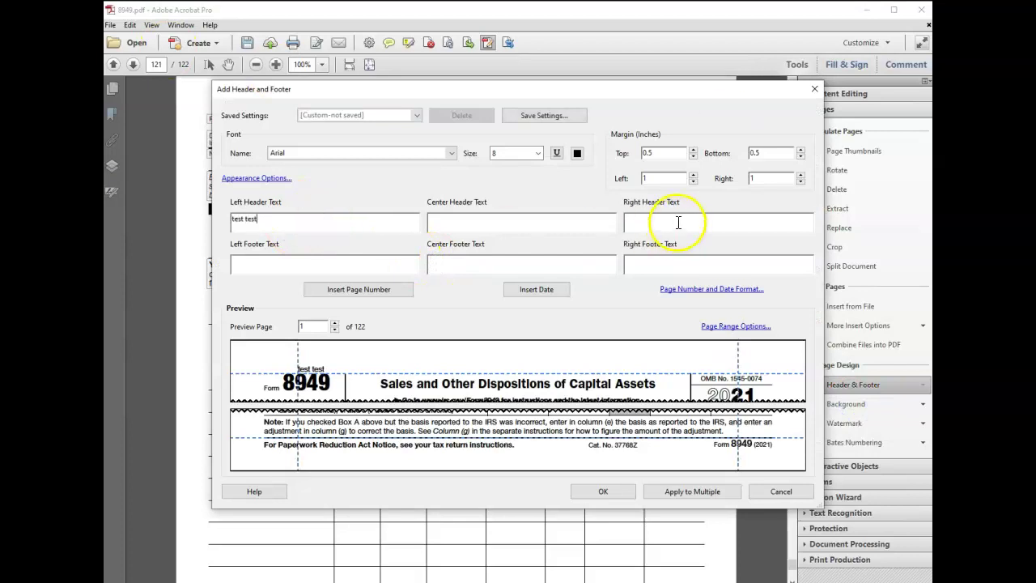
click(678, 217)
text(123456789)
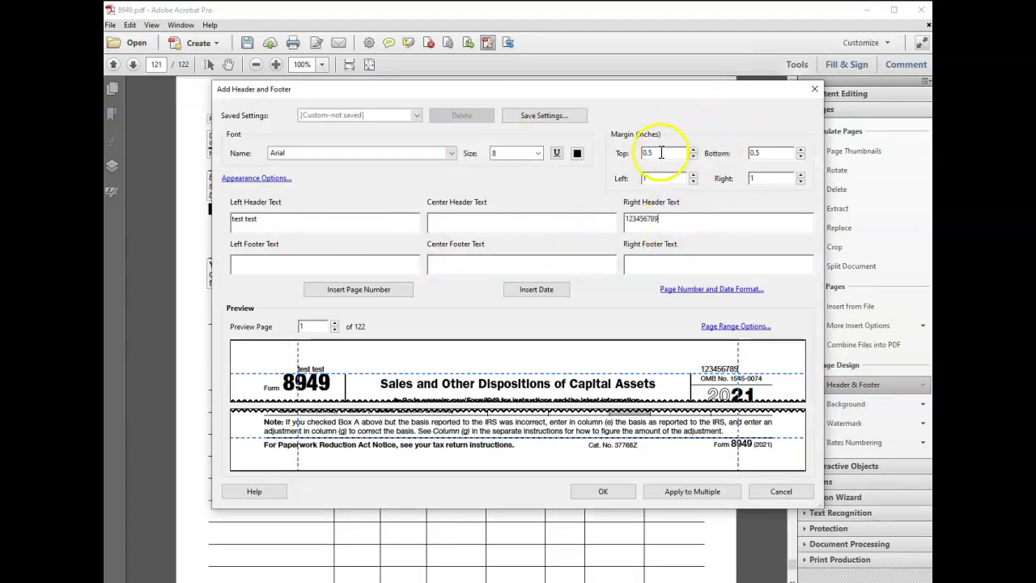
drag(660, 152, 639, 153)
text(1.5)
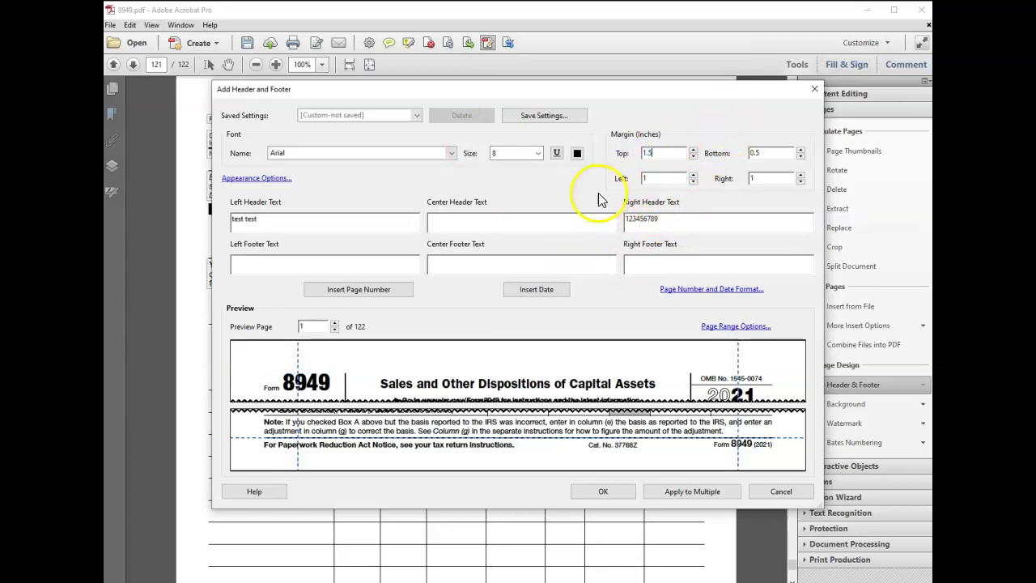
- Limit the header to odd pages only, set the font size to 12, and apply it
click(715, 328)
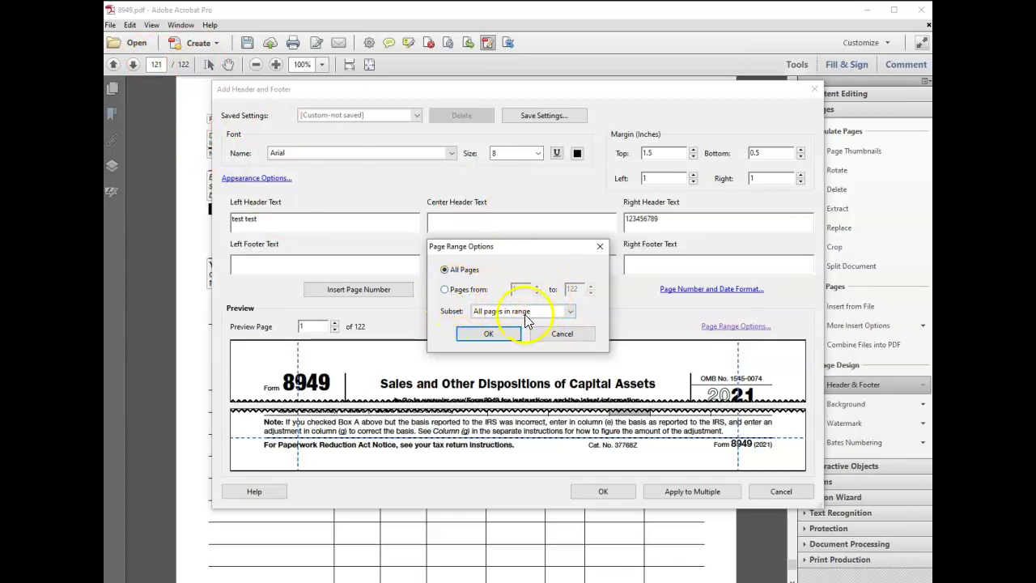
click(571, 313)
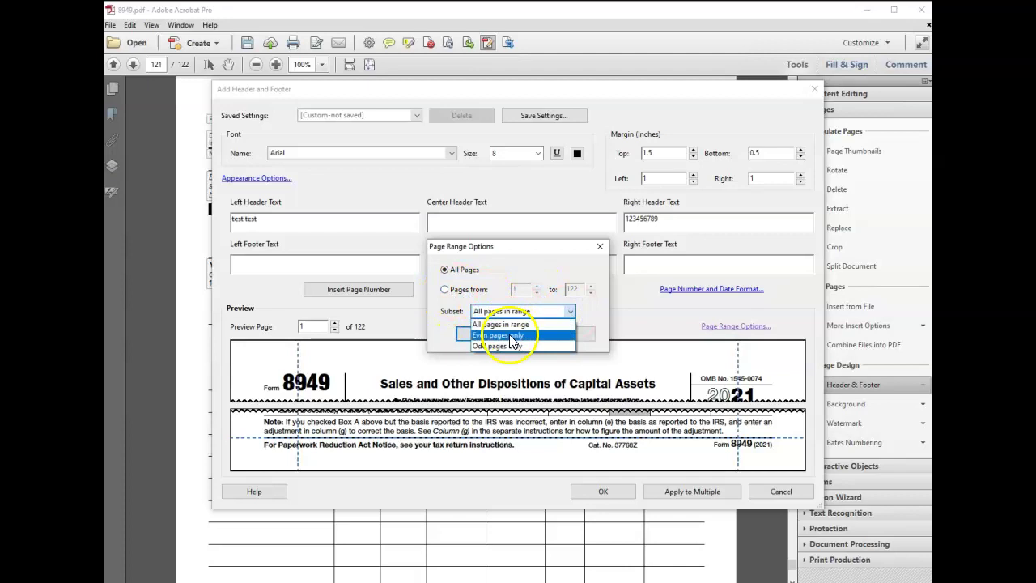
click(503, 345)
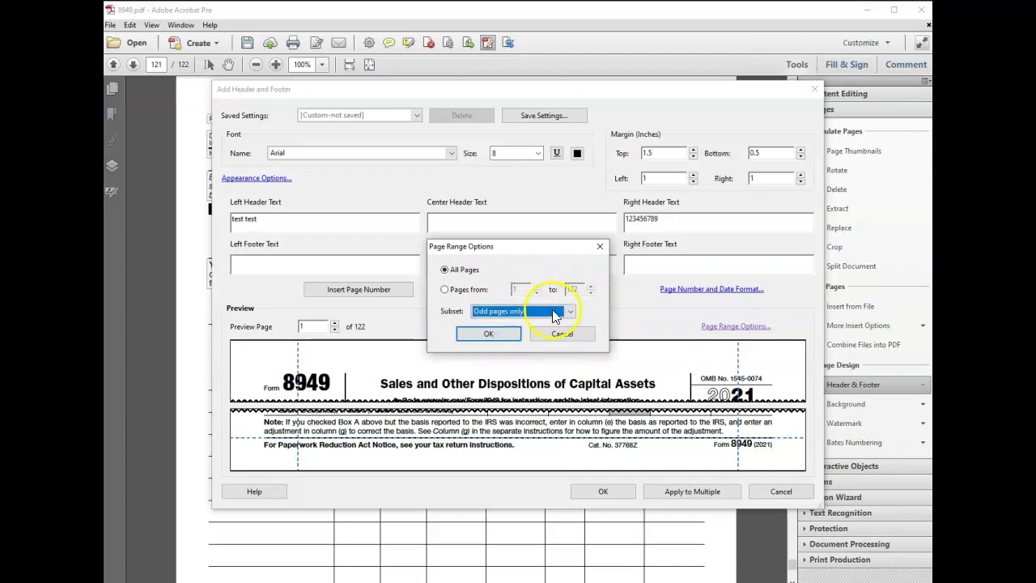
click(490, 334)
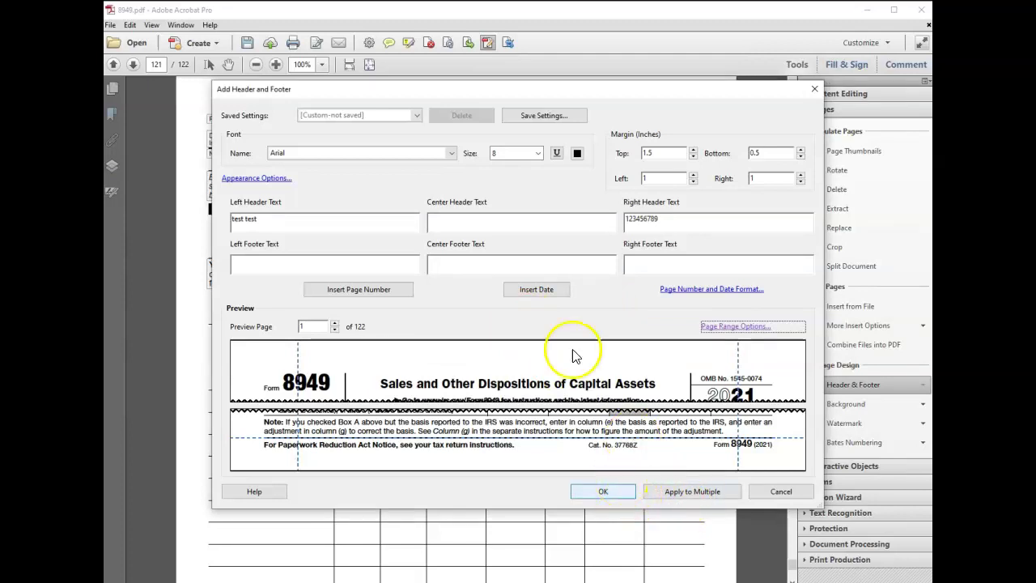
double_click(508, 153)
key(BackSpace)
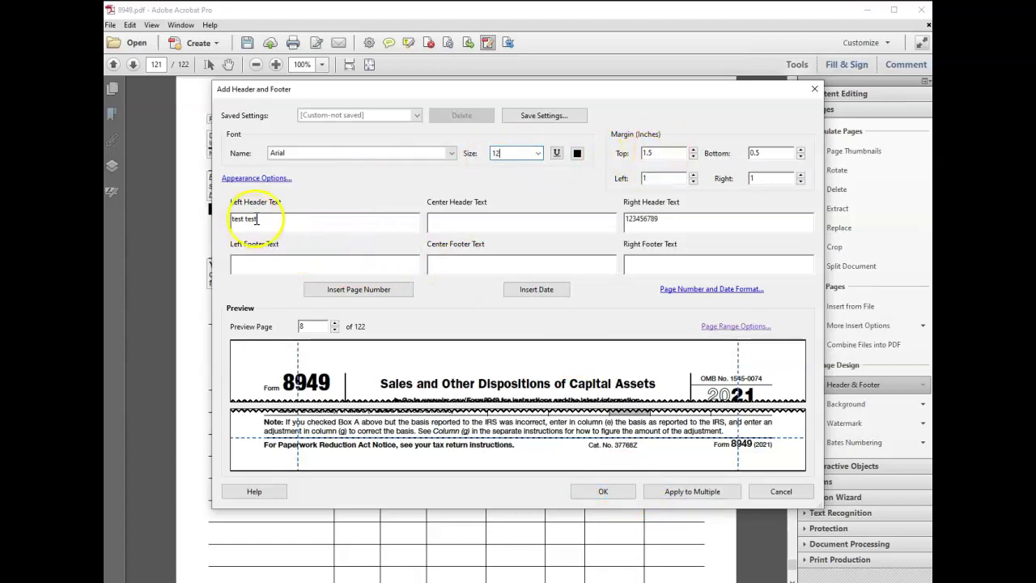
click(603, 492)
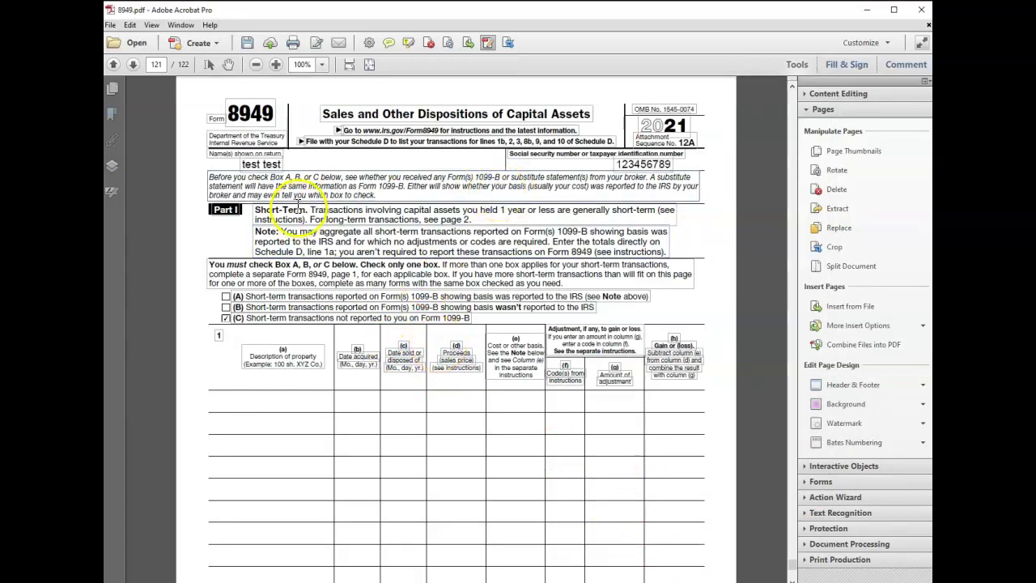
click(331, 163)
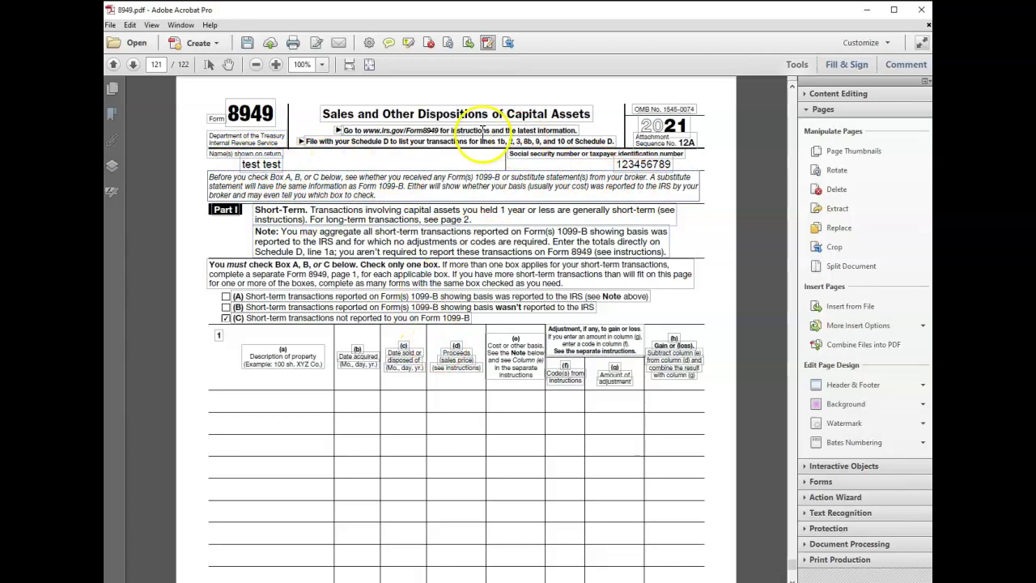
click(857, 387)
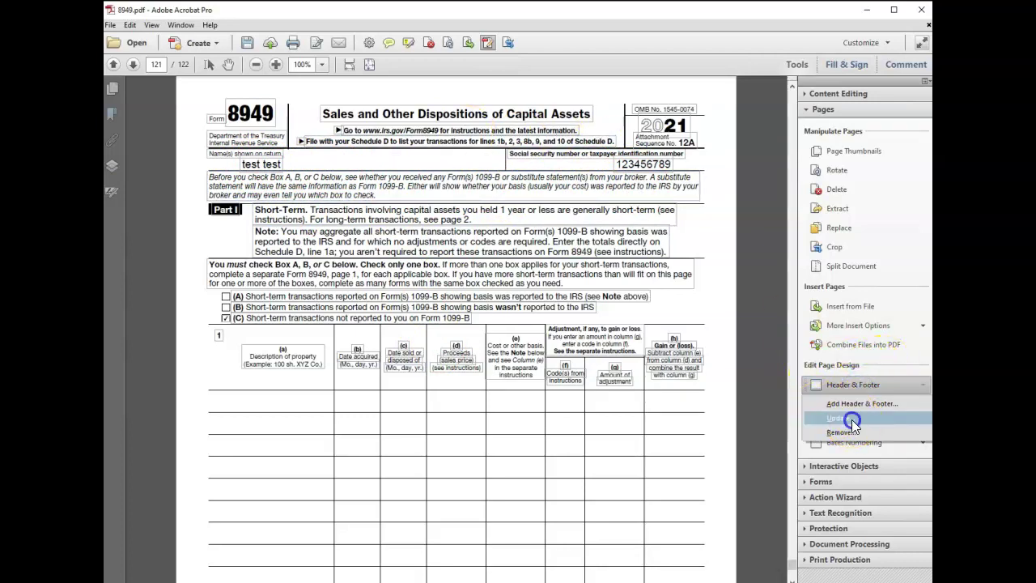
click(852, 420)
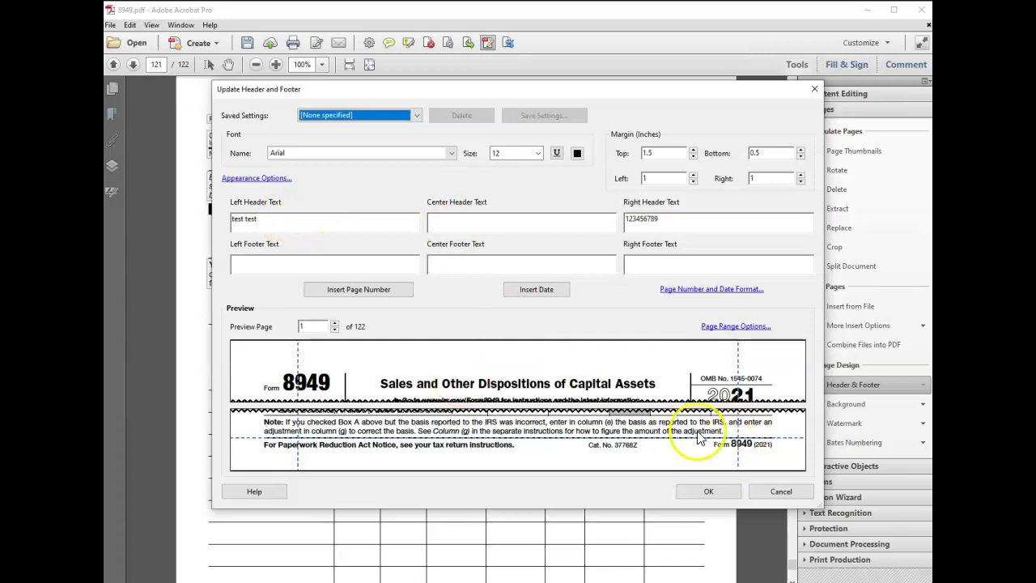
click(733, 326)
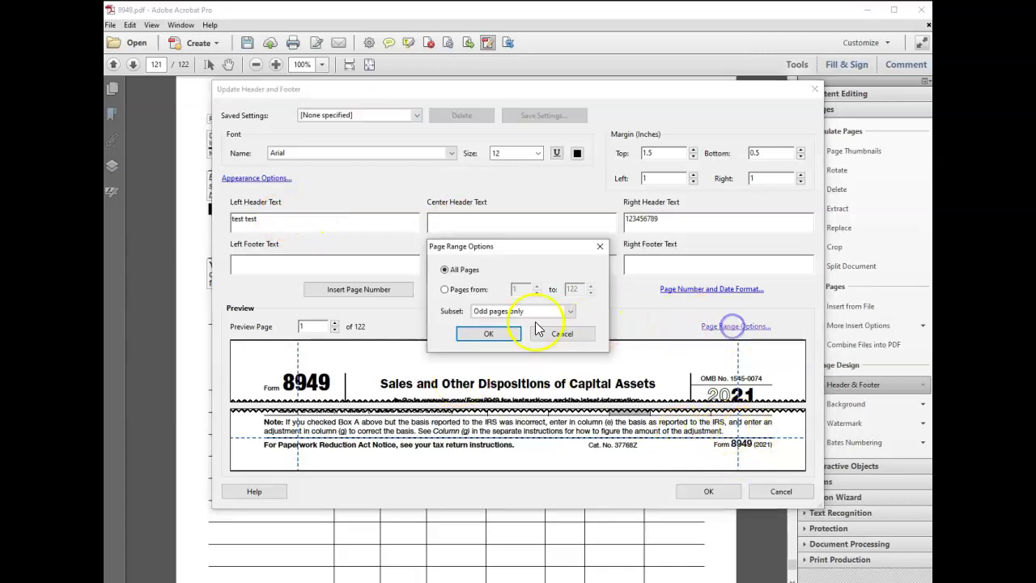
click(575, 334)
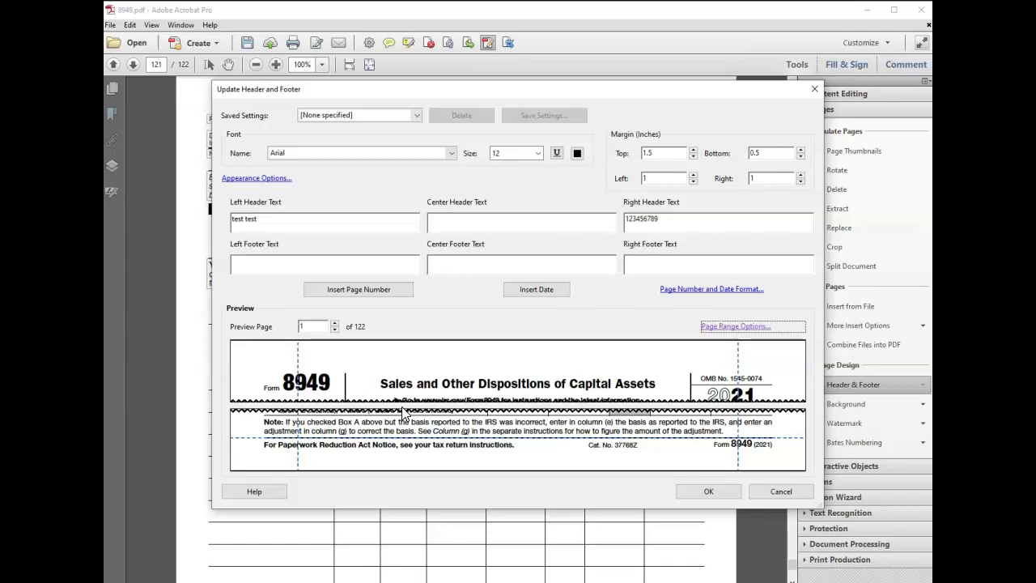
click(775, 492)
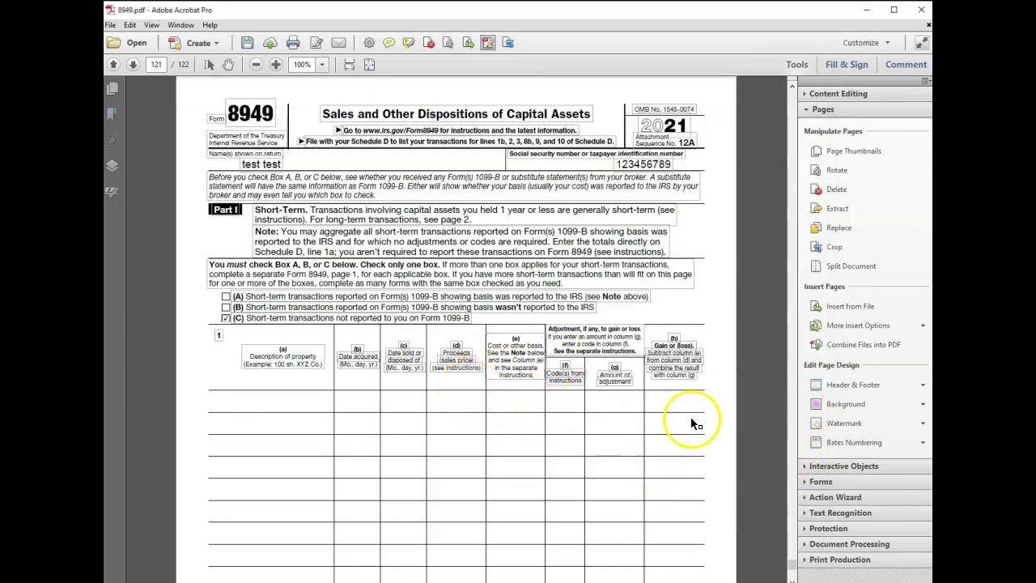
- Choose Add Header & Footer again, which brings up the prompt about the existing header
click(870, 392)
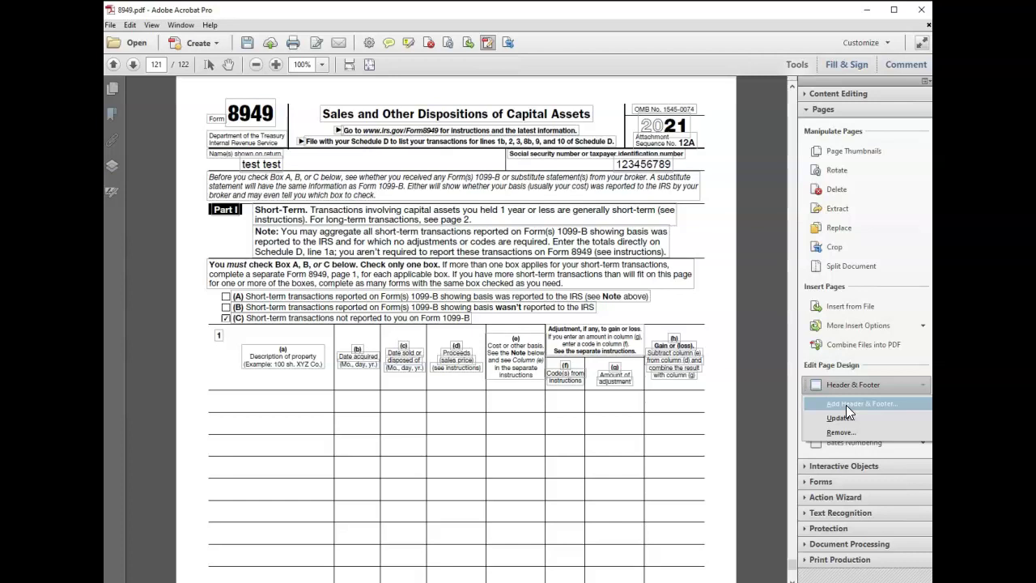
click(846, 404)
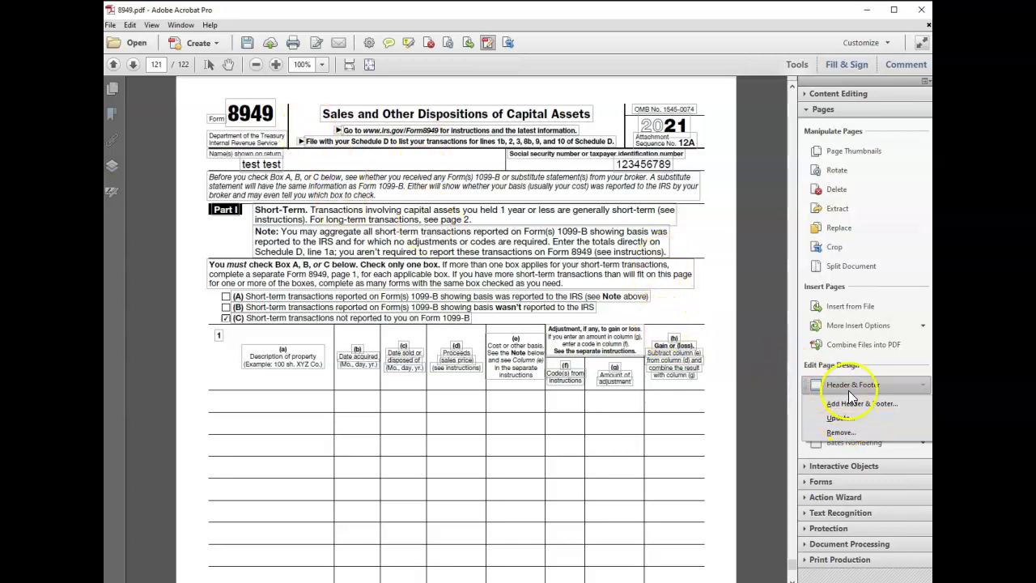
click(866, 407)
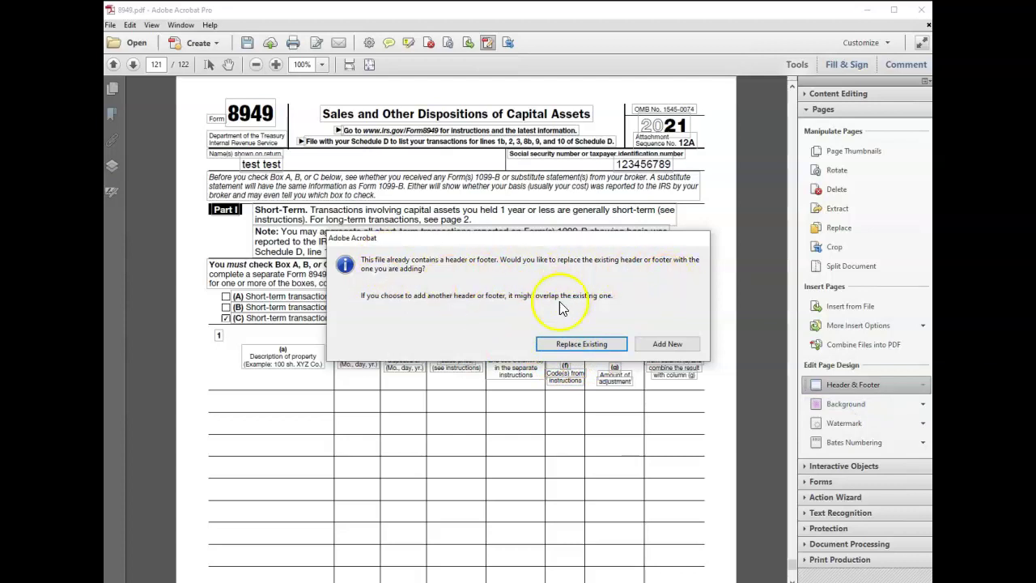
- Keep the existing header and add a new one with a 1-inch top margin and size 12 font
click(668, 344)
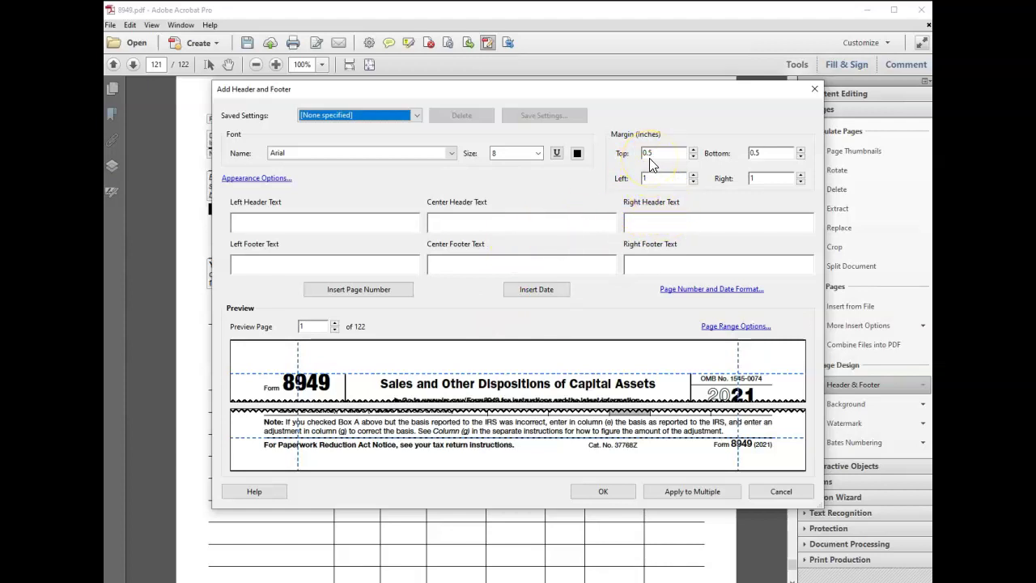
click(651, 157)
double_click(654, 156)
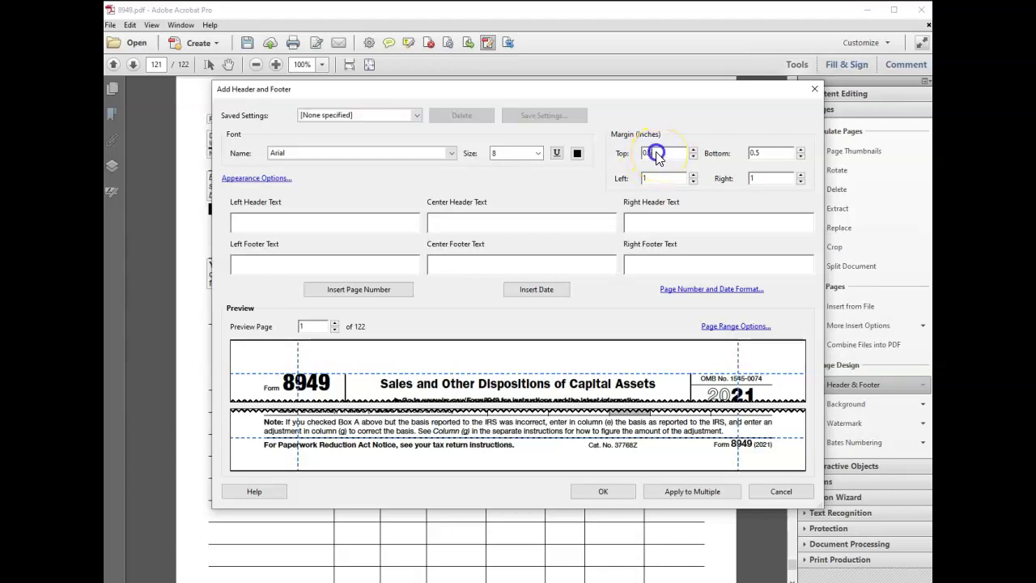
text(1)
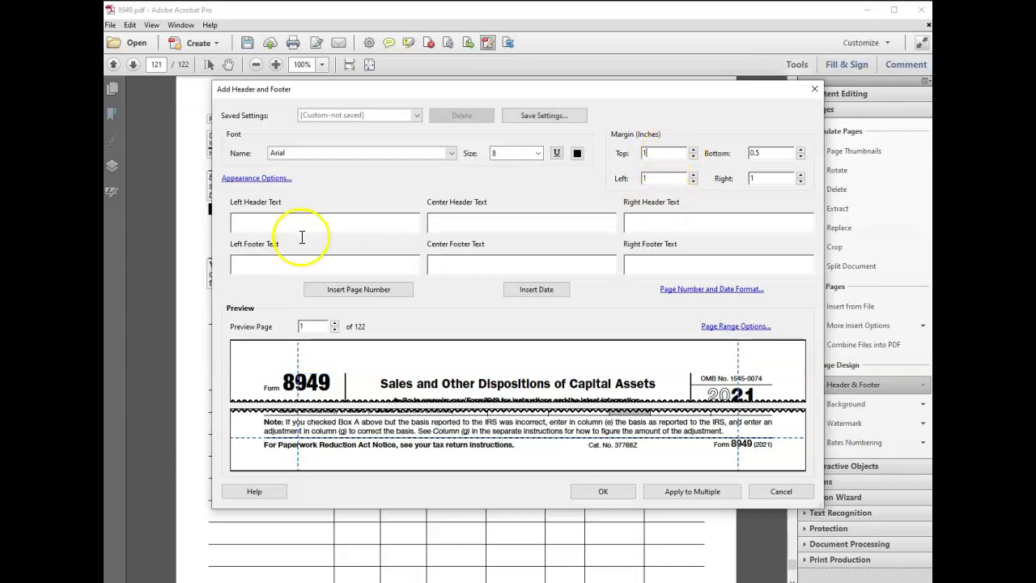
click(530, 153)
click(537, 153)
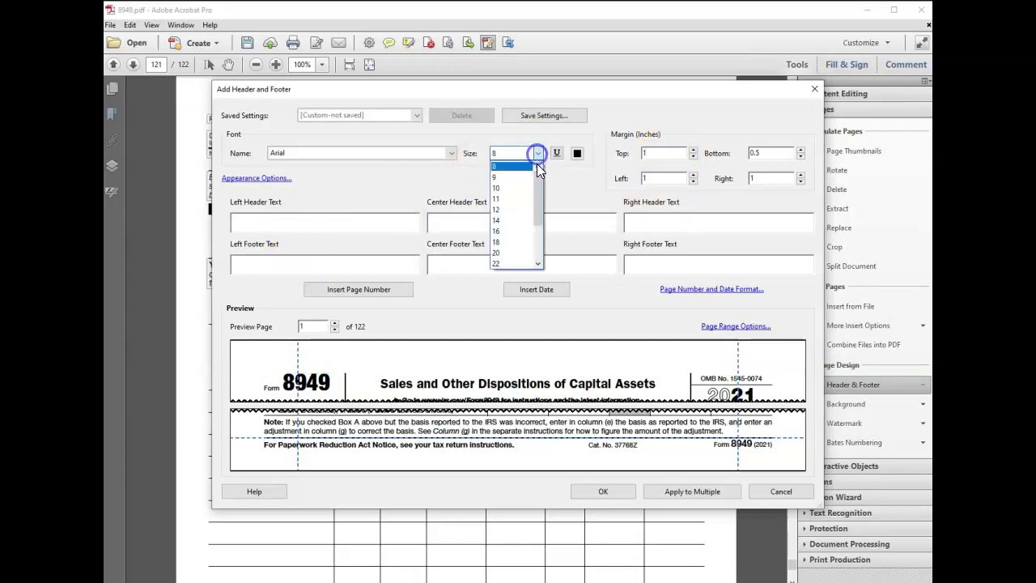
click(306, 220)
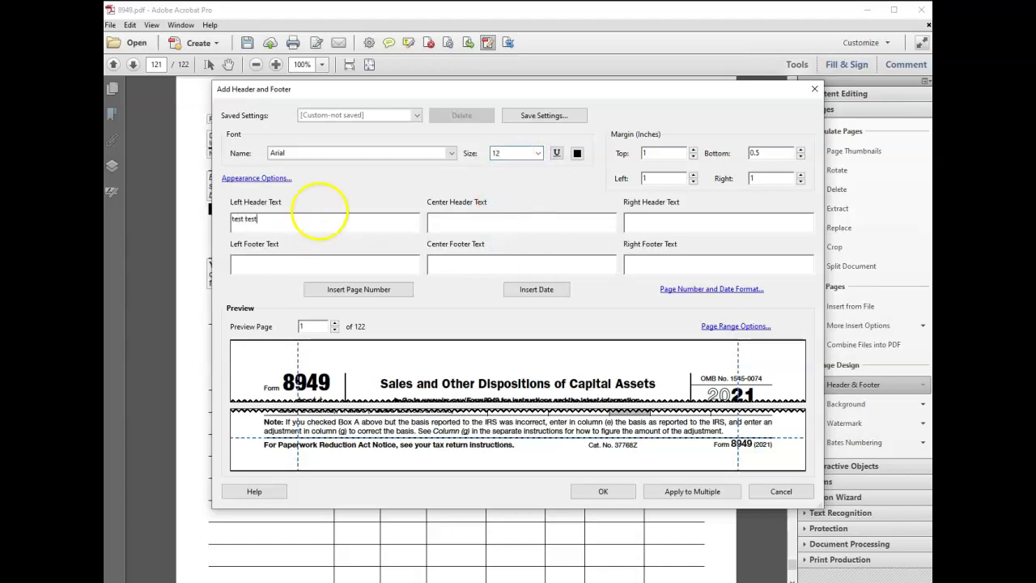
- Fill in the right-hand SSN header, limit it to even pages only, and apply it
click(669, 227)
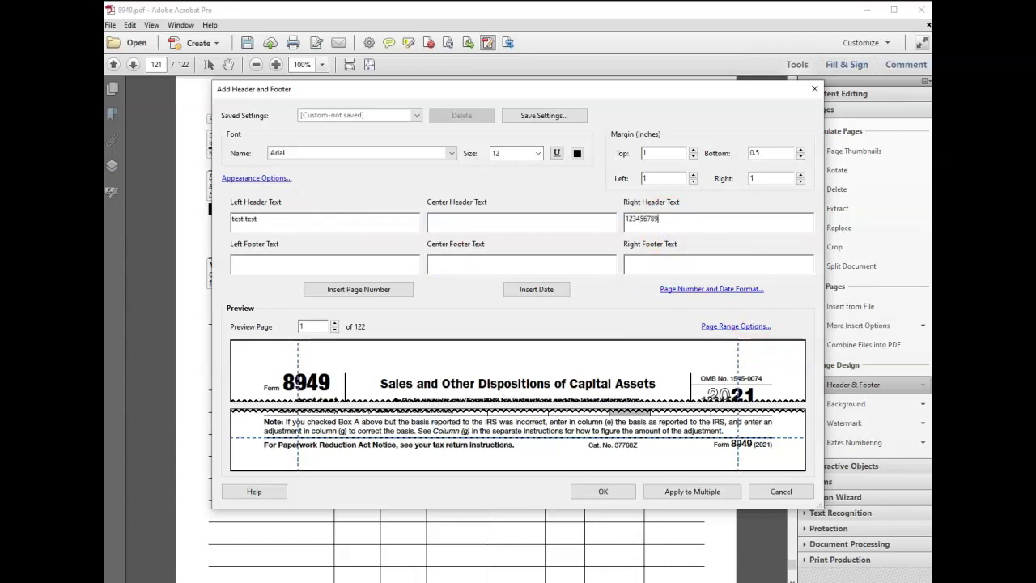
click(732, 326)
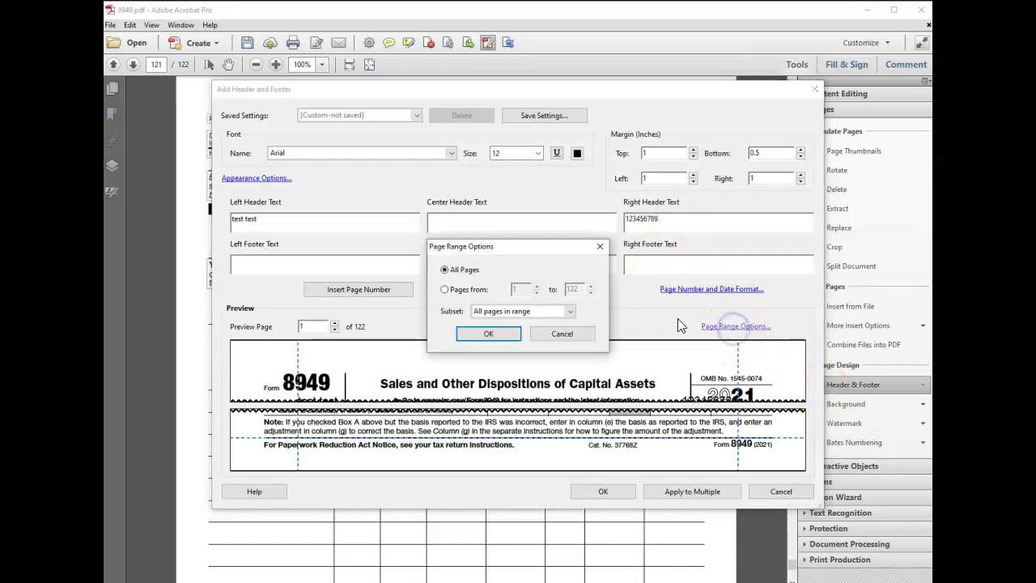
click(569, 312)
click(514, 331)
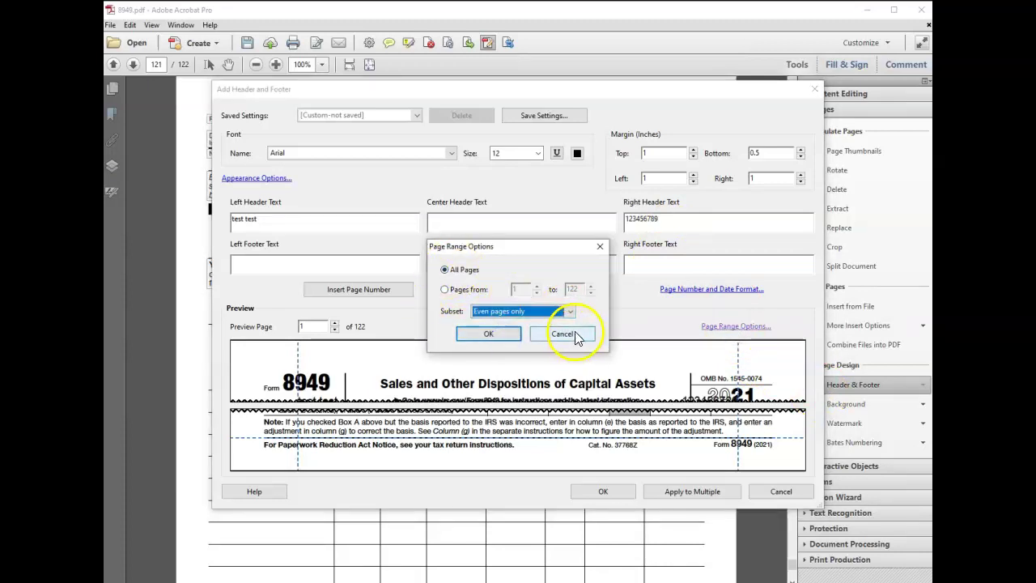
click(509, 338)
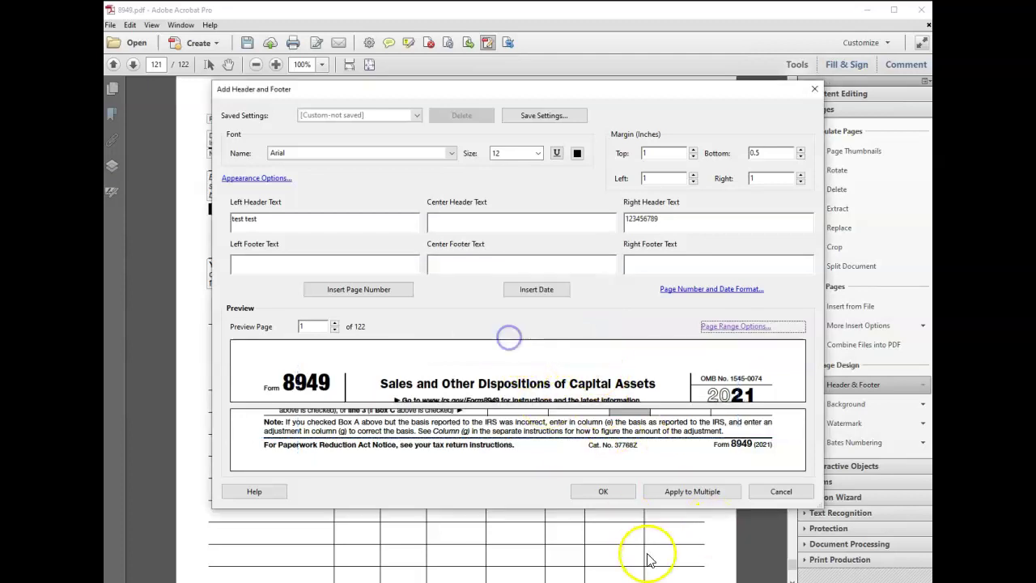
click(617, 492)
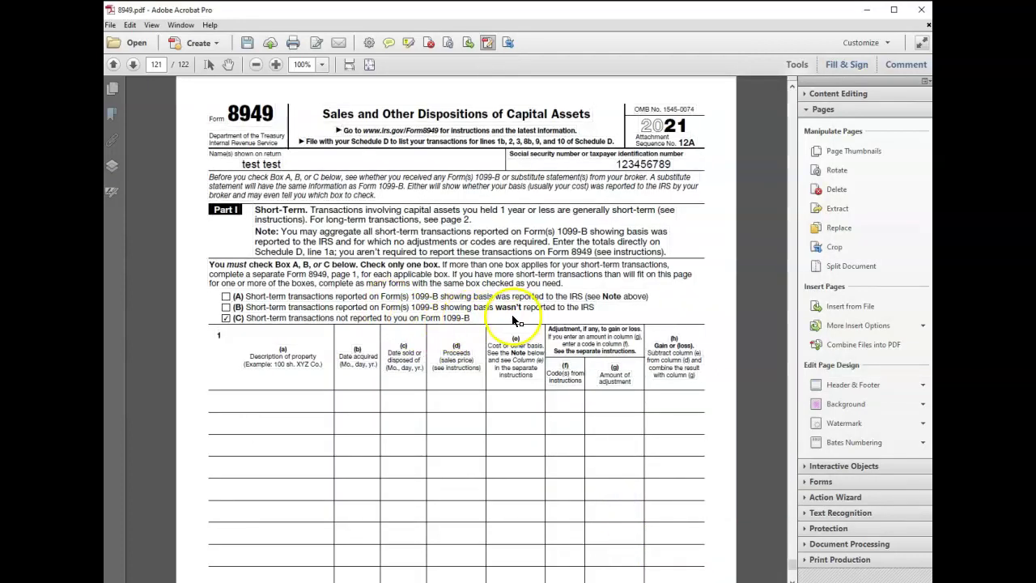
- Scroll down to page 122 to check its even-page name and SSN header, then back up
scroll(445, 344, down, 3)
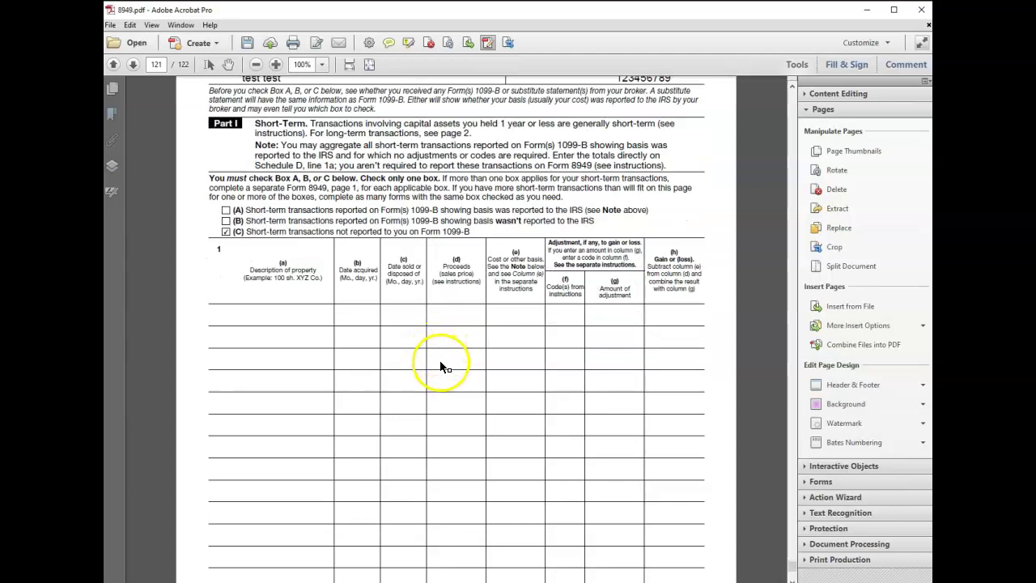
scroll(446, 359, down, 3)
scroll(460, 361, down, 5)
scroll(461, 368, up, 1)
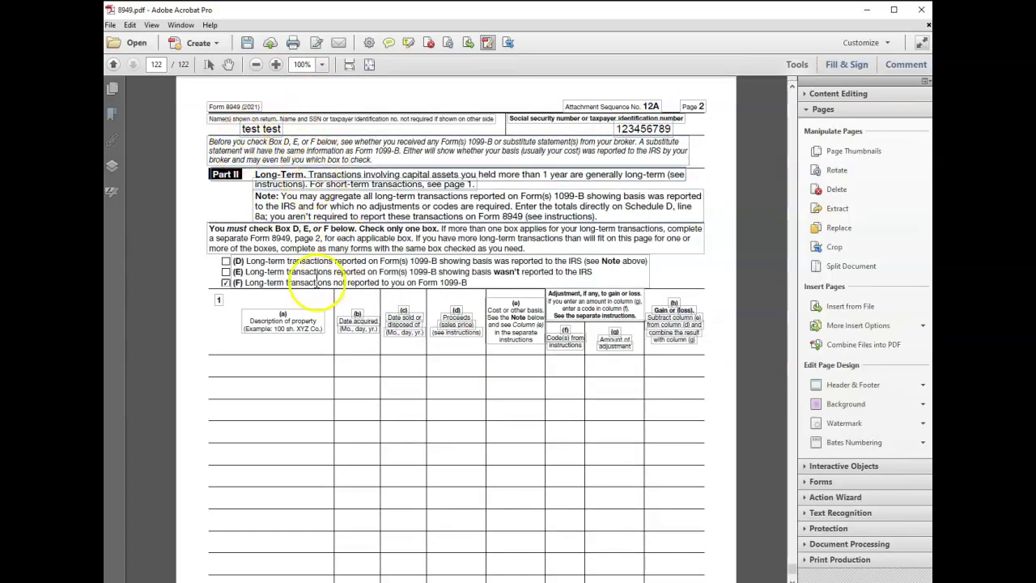
scroll(297, 275, up, 1)
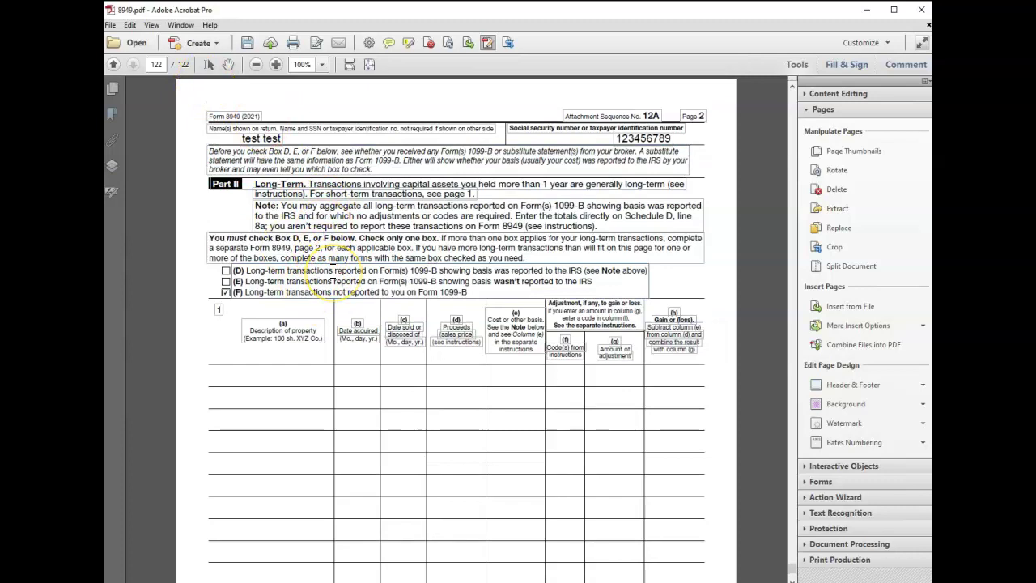